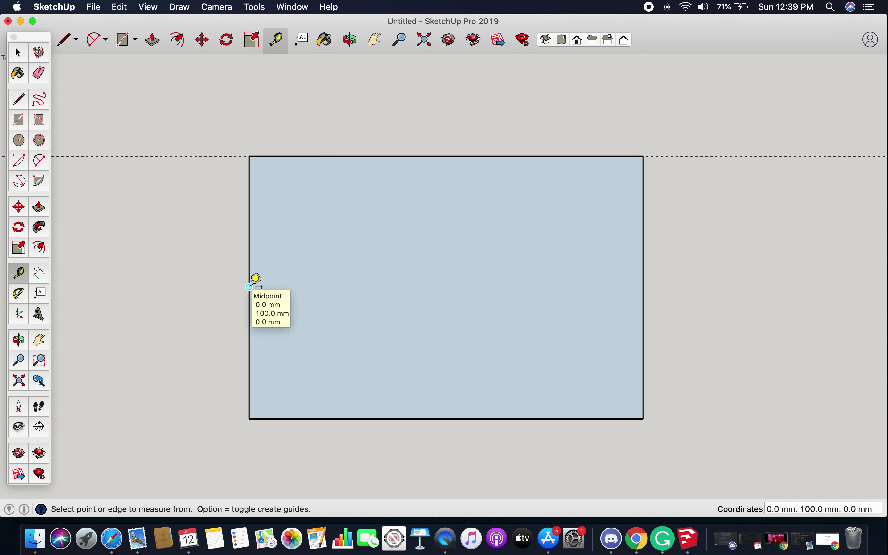
- Add a guide line along the rectangle's left edge with the Tape Measure tool
double_click(249, 286)
scroll(255, 422, down, 3)
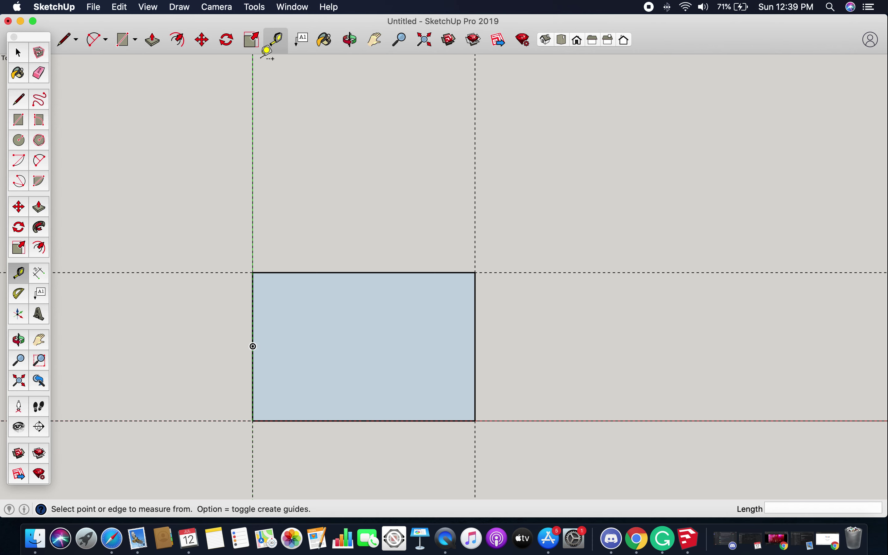
scroll(261, 384, up, 1)
scroll(262, 358, up, 1)
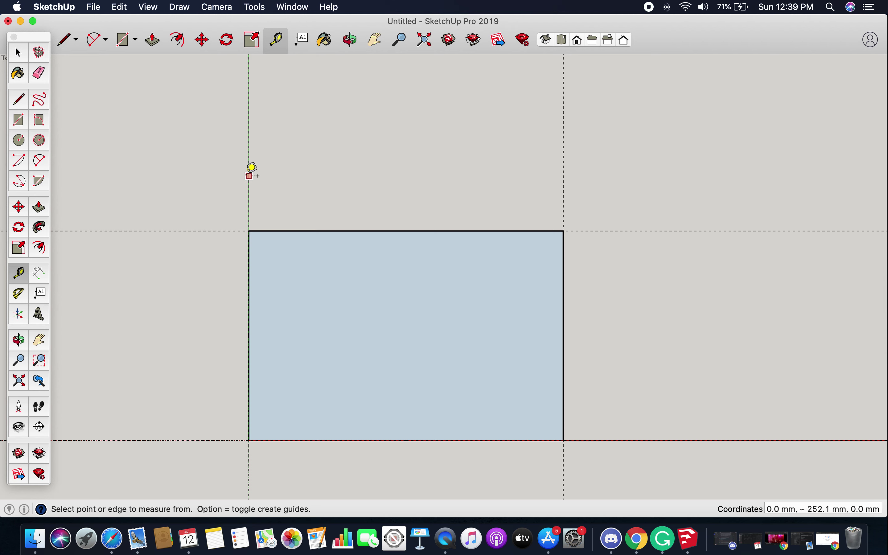
- Replace the guide on the rectangle's right edge with a copy of the left-edge guide, dividing the spacing into 11 equal parts (/11)
click(39, 74)
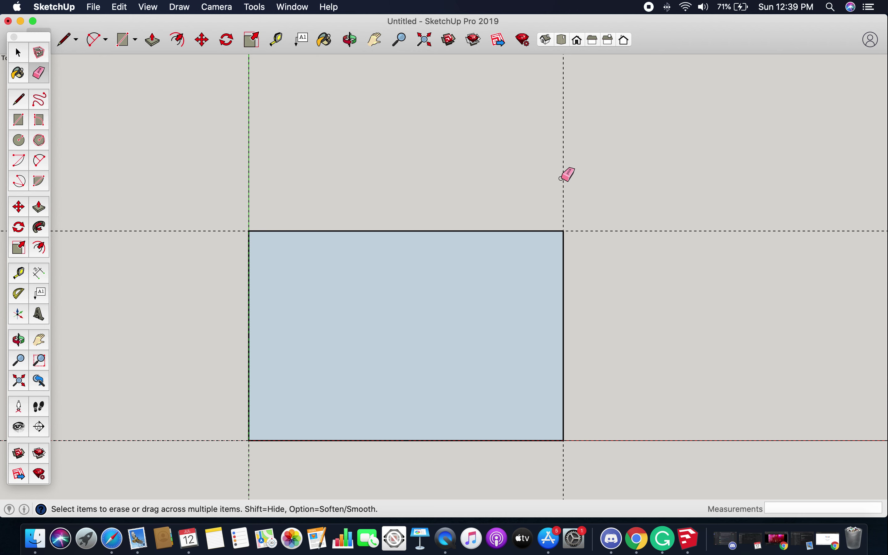
click(562, 179)
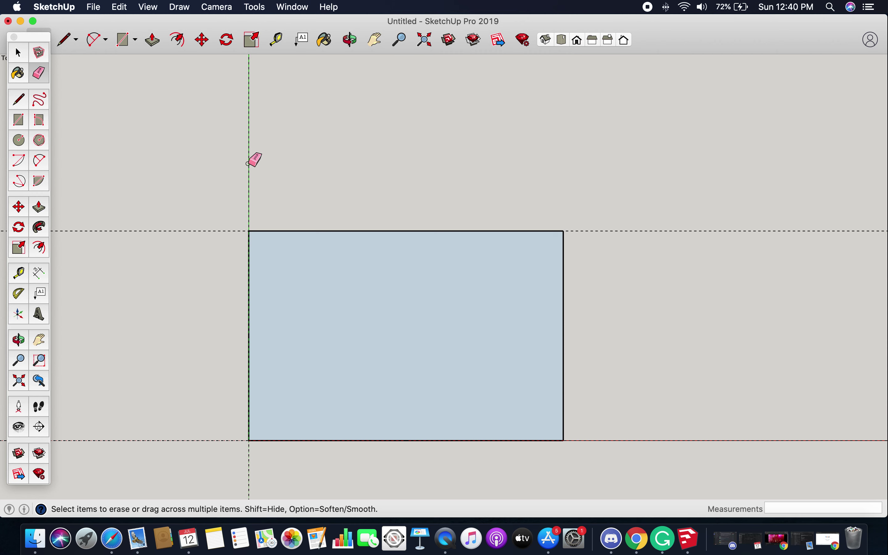
click(204, 41)
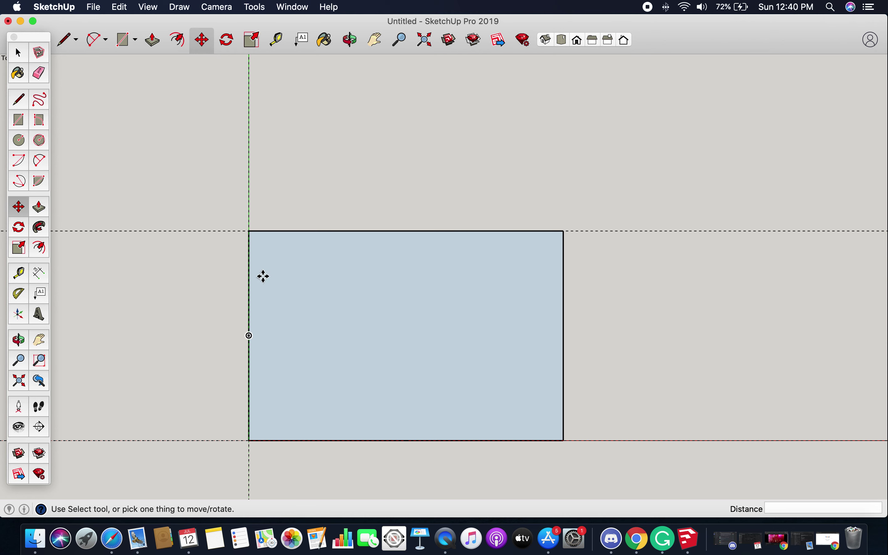
click(250, 183)
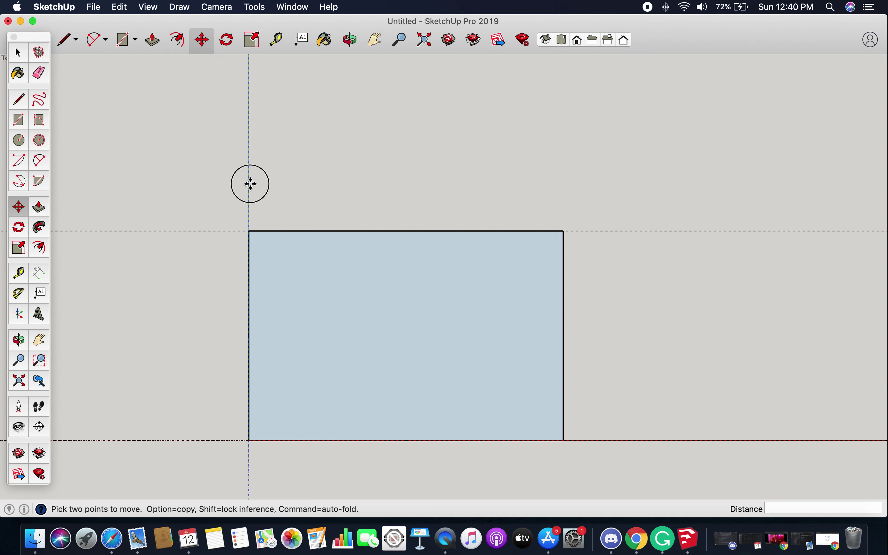
key(alt)
click(251, 184)
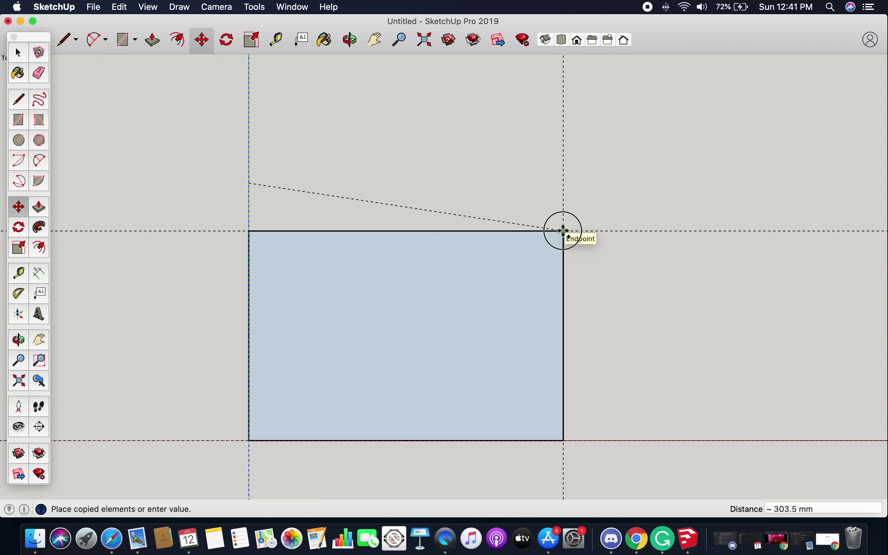
click(564, 231)
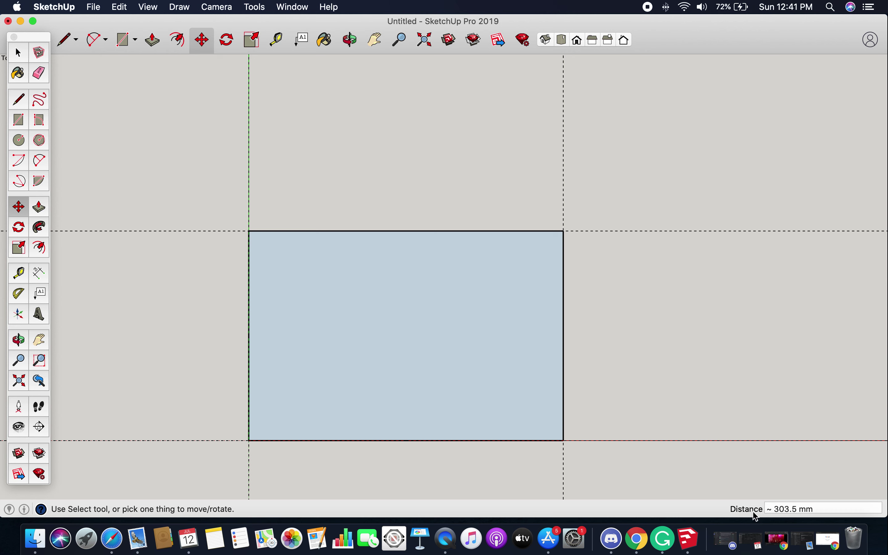
click(828, 508)
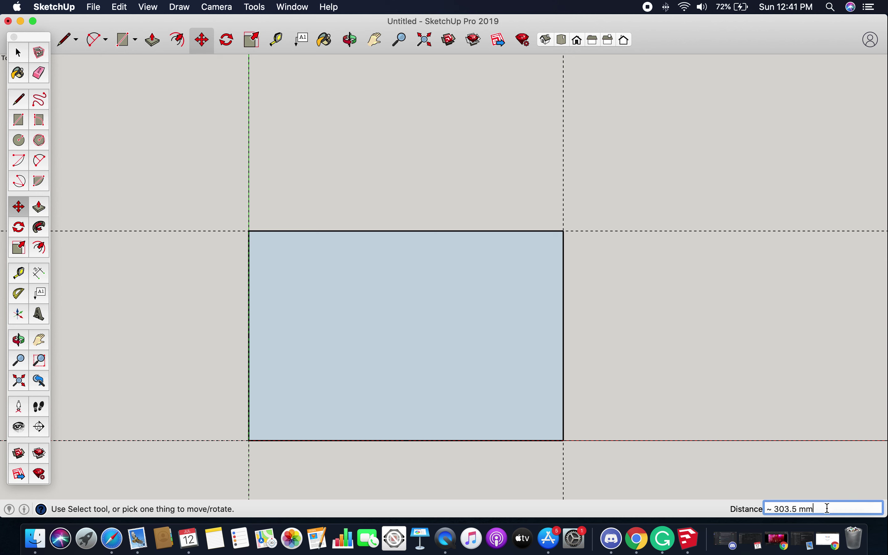
key(BackSpace)
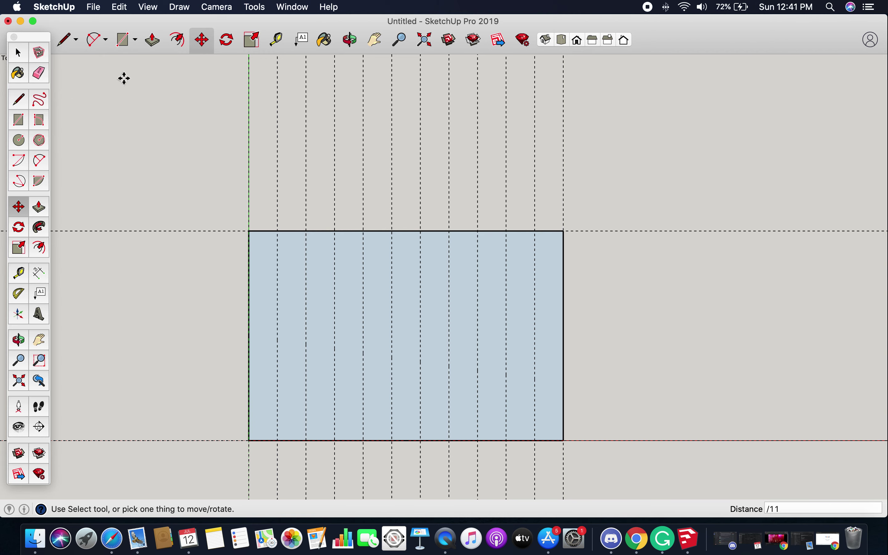
- Replace the guide on the rectangle's bottom edge with a copy of the top-edge guide, dividing the spacing into 7 equal parts (/7)
click(39, 73)
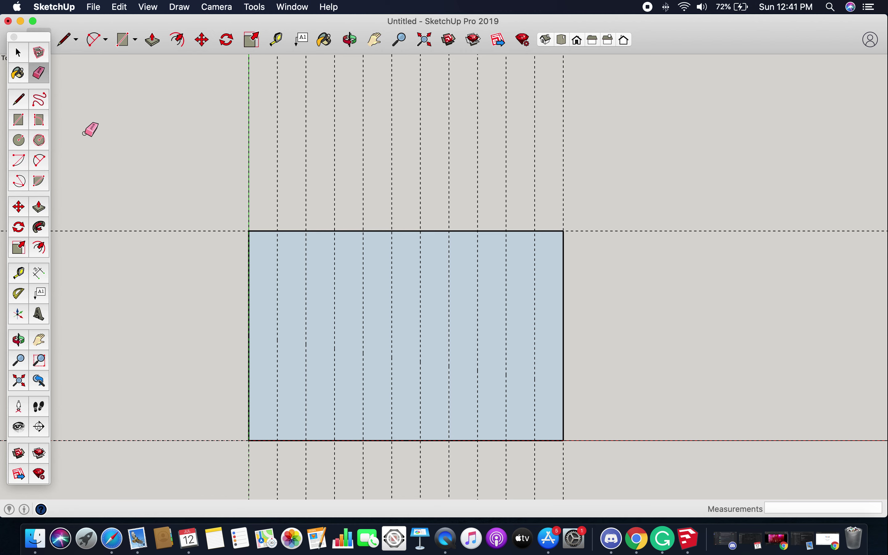
click(191, 439)
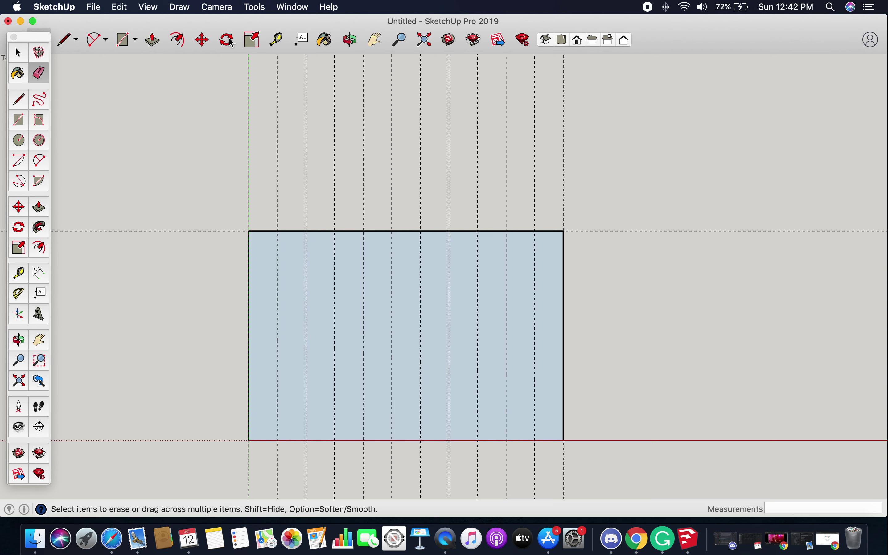
click(208, 40)
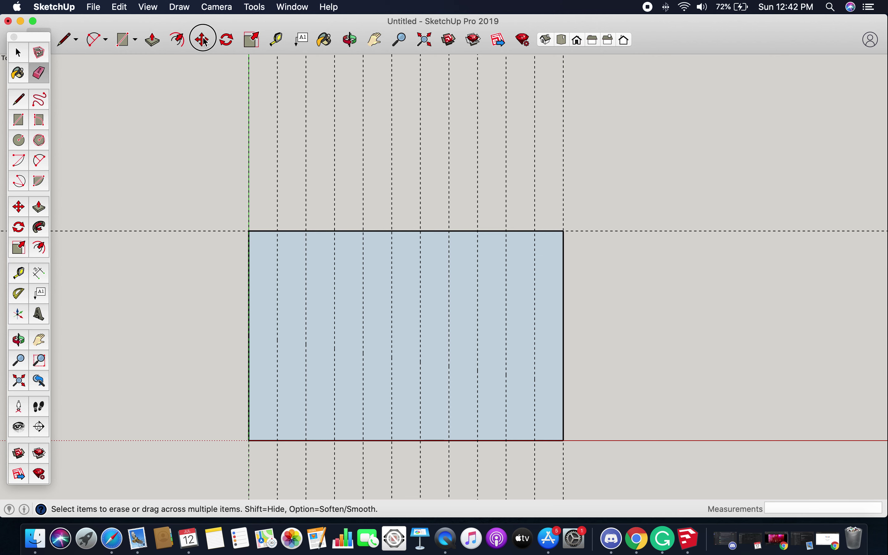
click(153, 230)
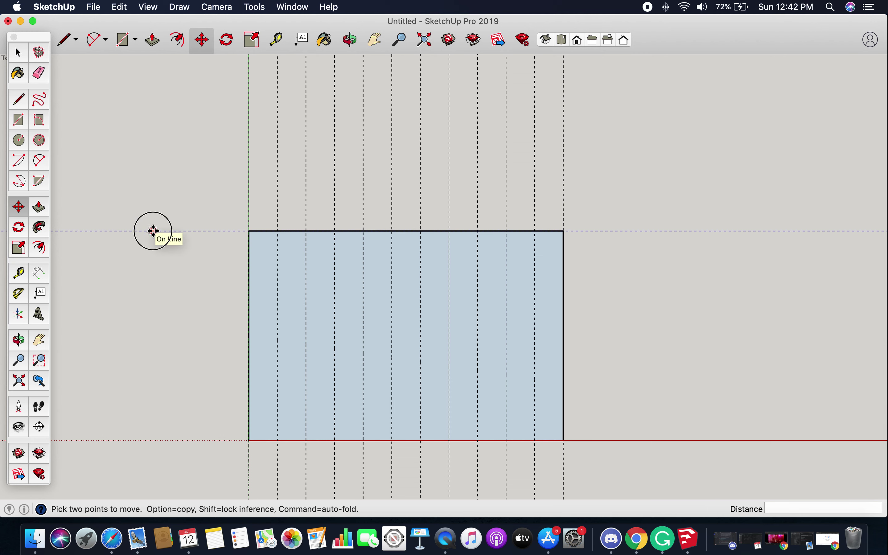
key(alt)
drag(153, 231, 250, 441)
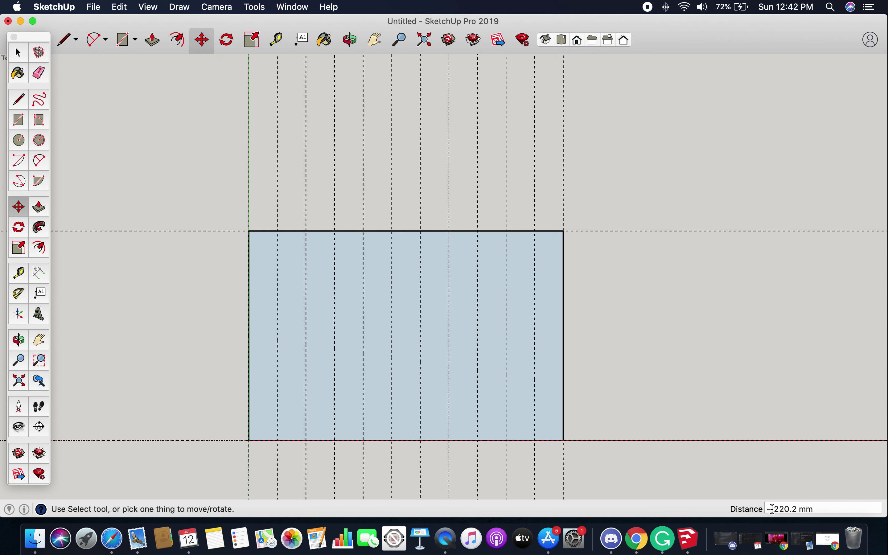
click(824, 508)
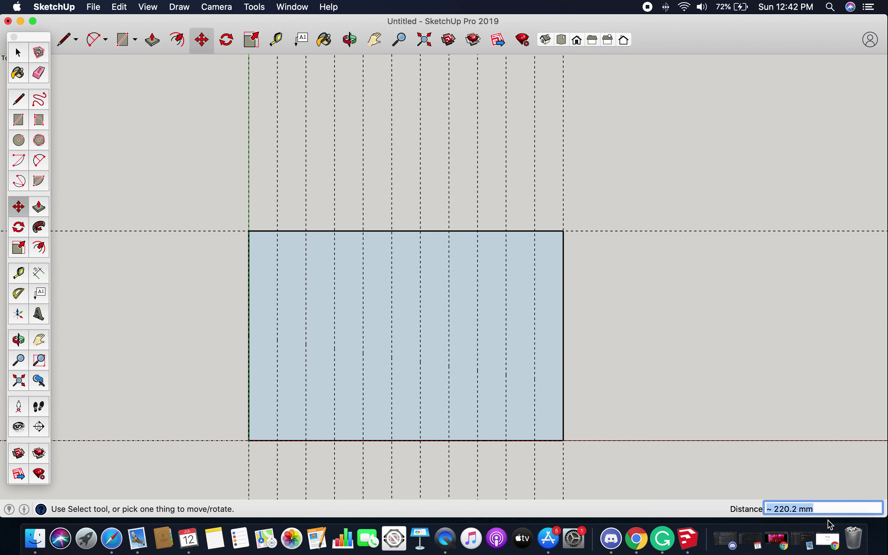
key(BackSpace)
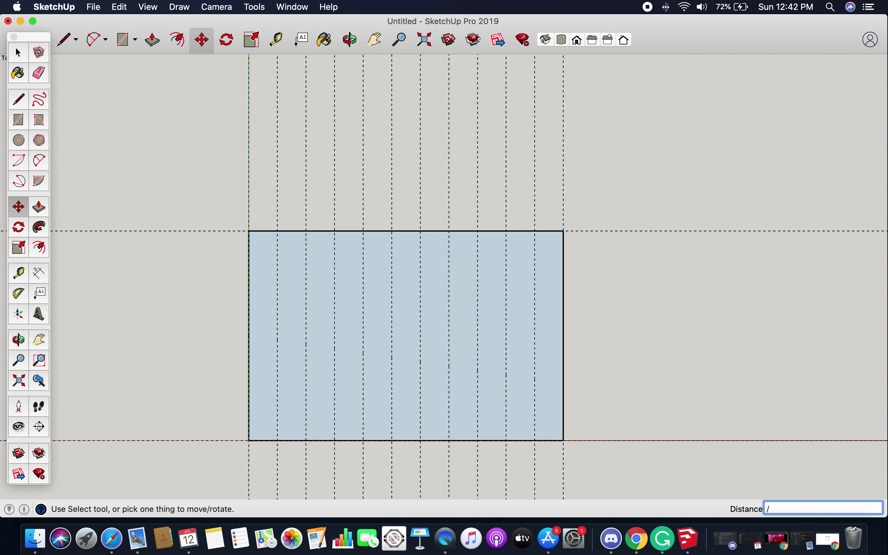
key(Return)
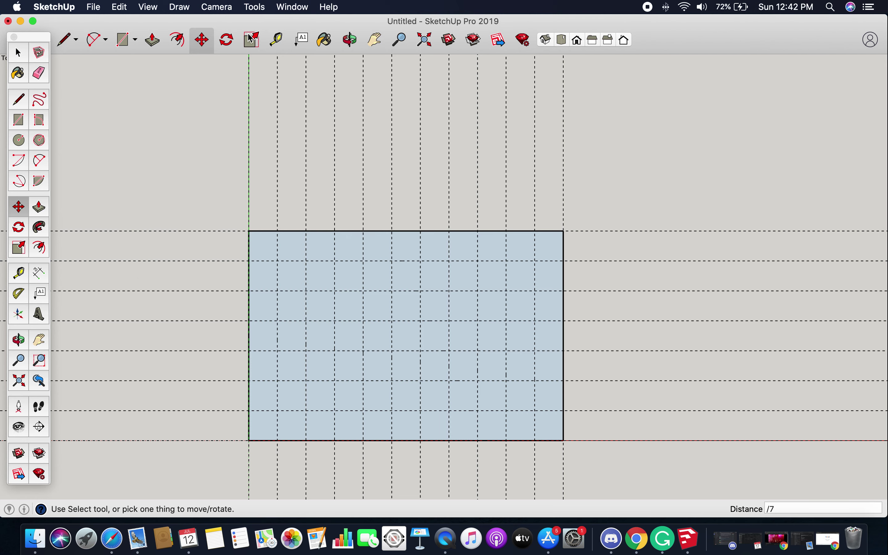
- Place a horizontal guide line 6 mm above the rectangle's top edge with the Tape Measure tool
click(277, 39)
scroll(400, 185, up, 3)
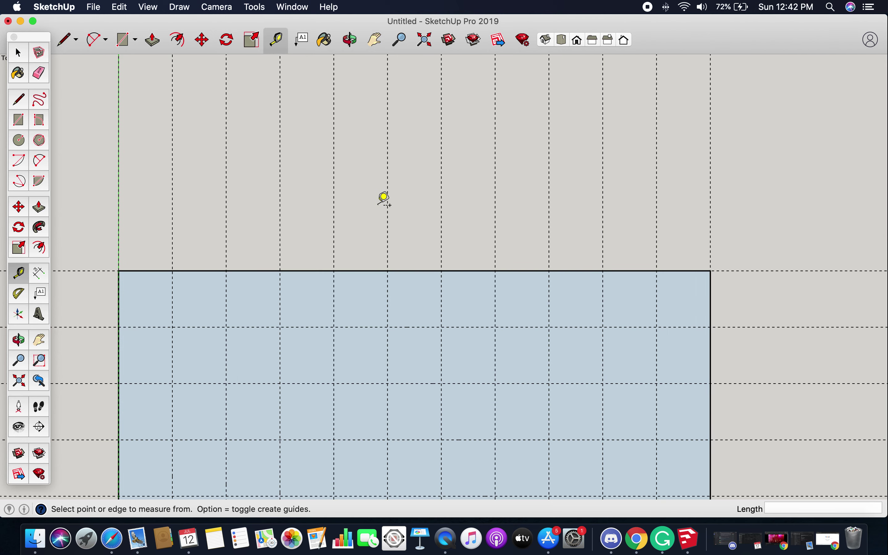
scroll(437, 290, up, 3)
scroll(437, 292, down, 2)
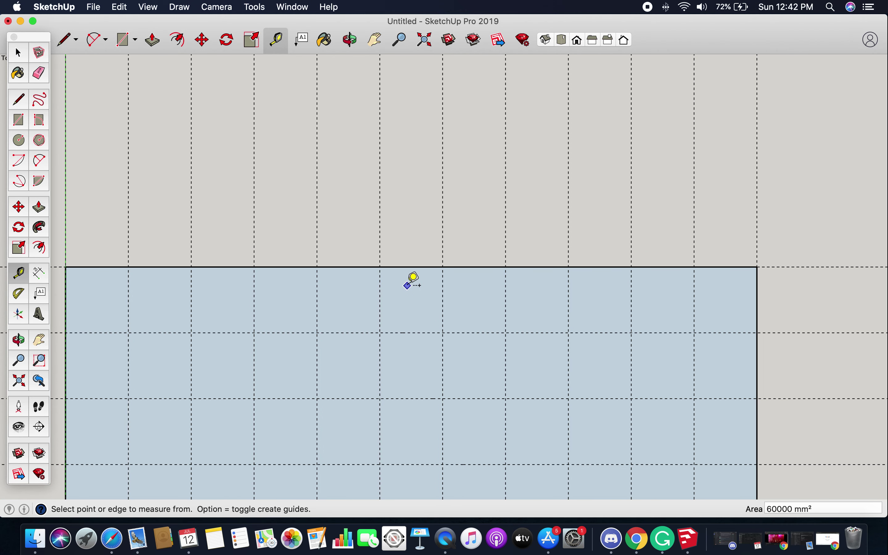
scroll(323, 290, down, 1)
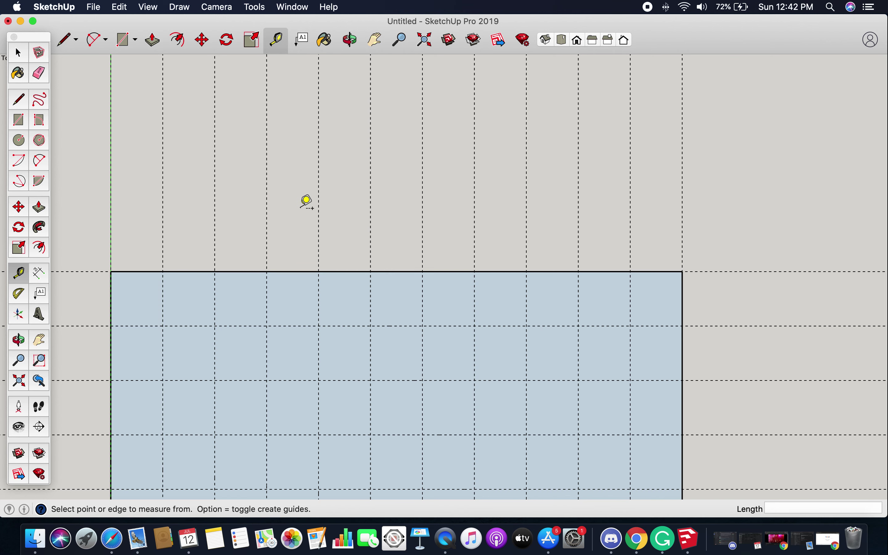
click(345, 271)
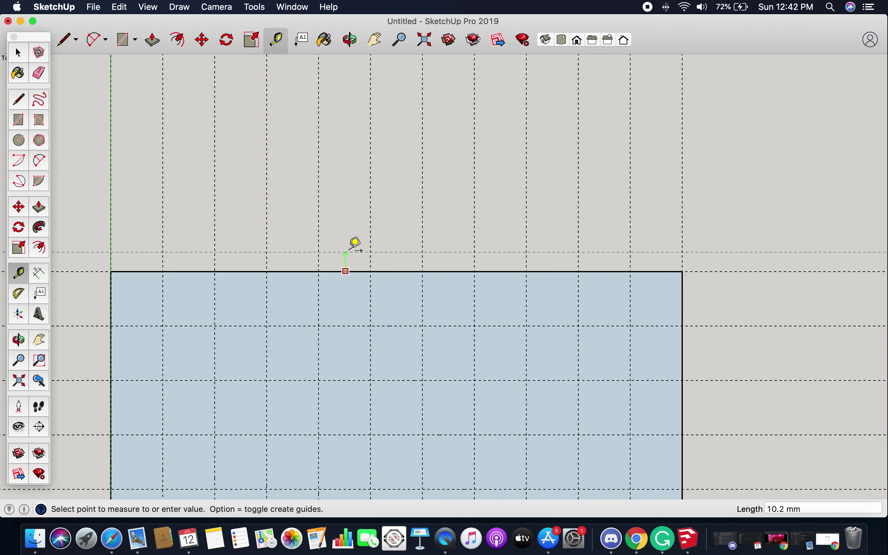
scroll(355, 248, up, 2)
scroll(355, 248, up, 5)
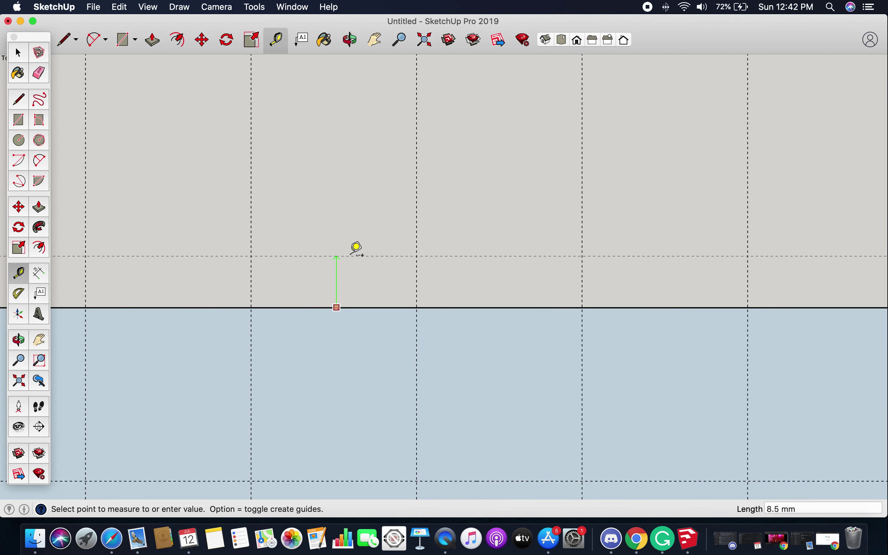
scroll(355, 250, up, 2)
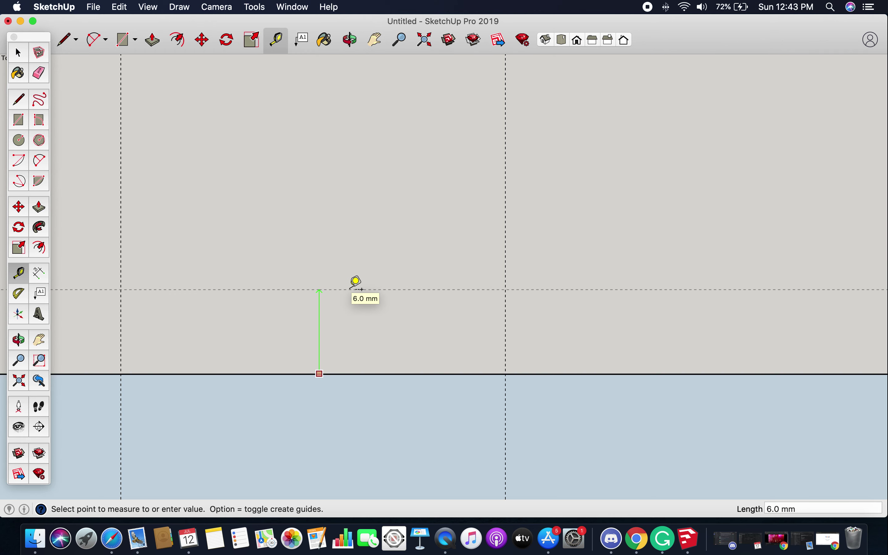
click(361, 289)
- Place a vertical guide line 6 mm outside the rectangle's right edge
scroll(362, 289, down, 5)
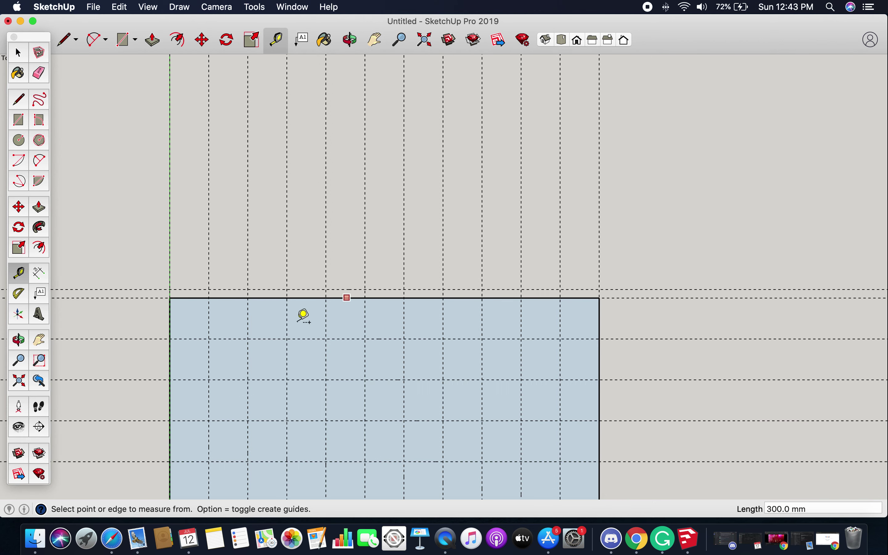
scroll(665, 366, up, 3)
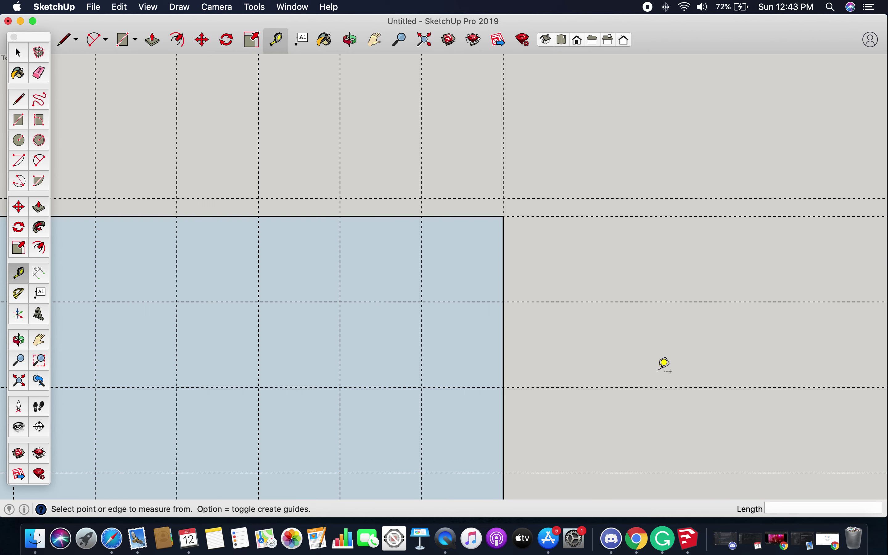
scroll(639, 367, up, 2)
click(471, 345)
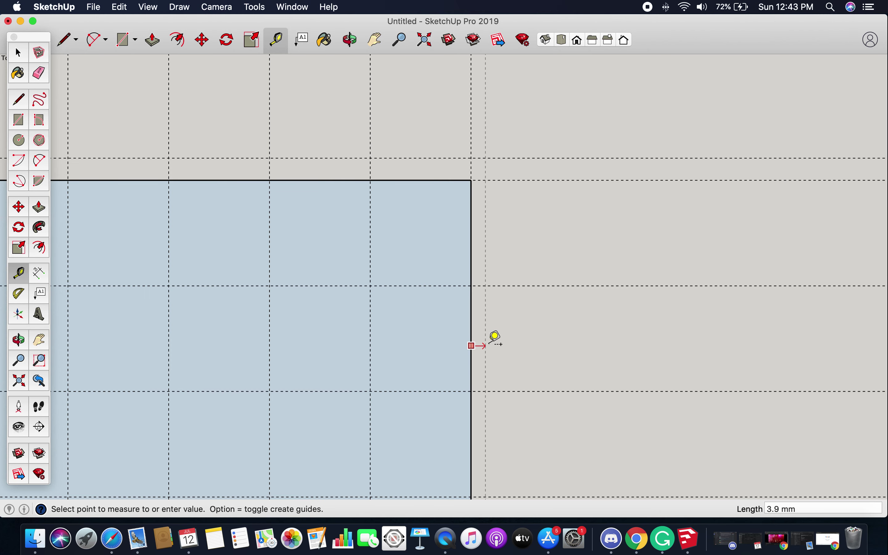
scroll(496, 337, up, 2)
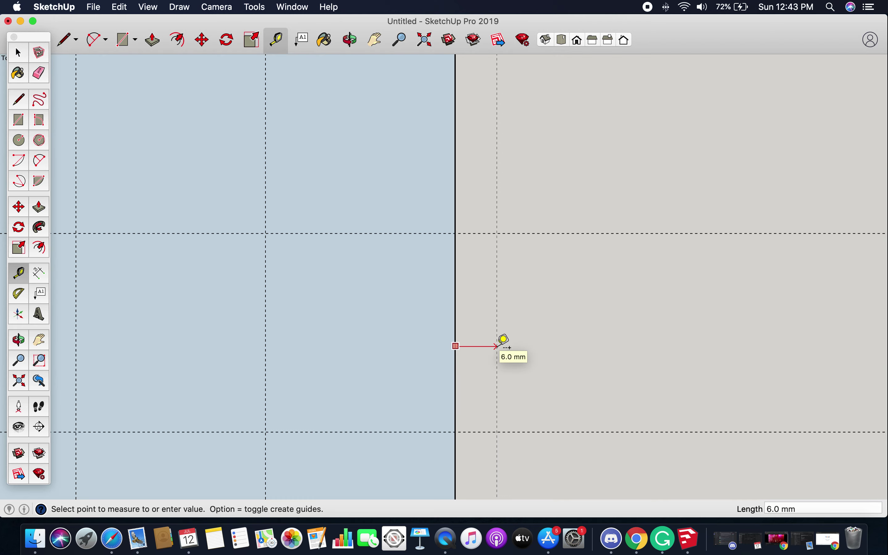
click(503, 341)
- Place a horizontal guide line about 6 mm below the rectangle's bottom edge
scroll(500, 358, down, 5)
scroll(331, 472, up, 10)
click(344, 385)
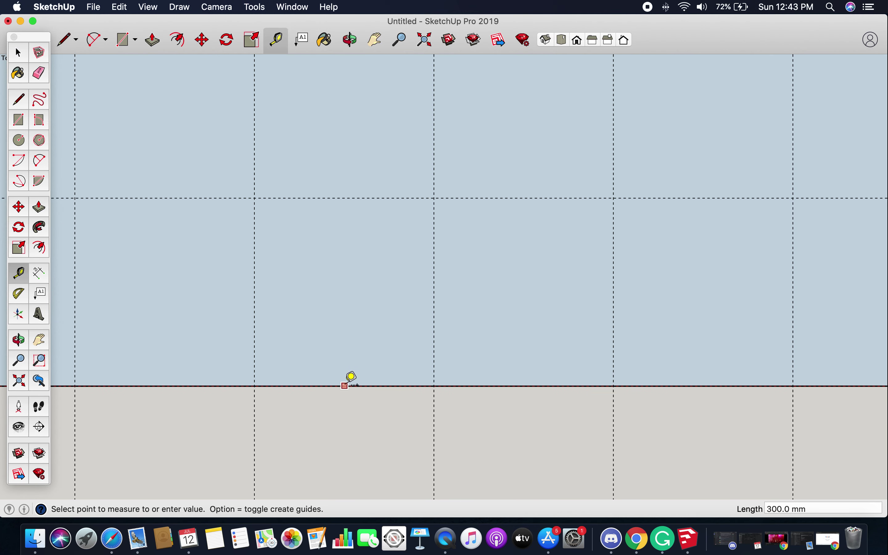
click(359, 418)
- Place a vertical guide line 6 mm outside the rectangle's left edge
scroll(349, 389, down, 1)
scroll(350, 390, down, 6)
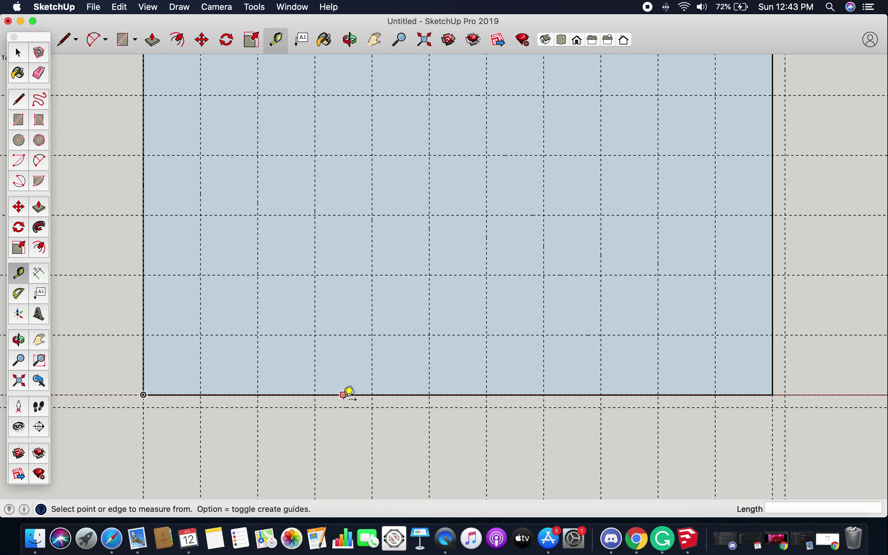
scroll(179, 307, up, 7)
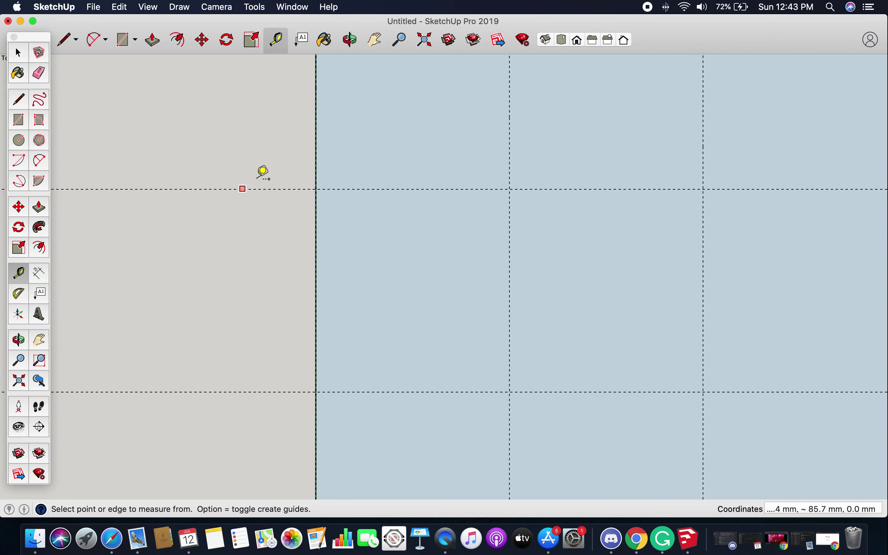
click(317, 141)
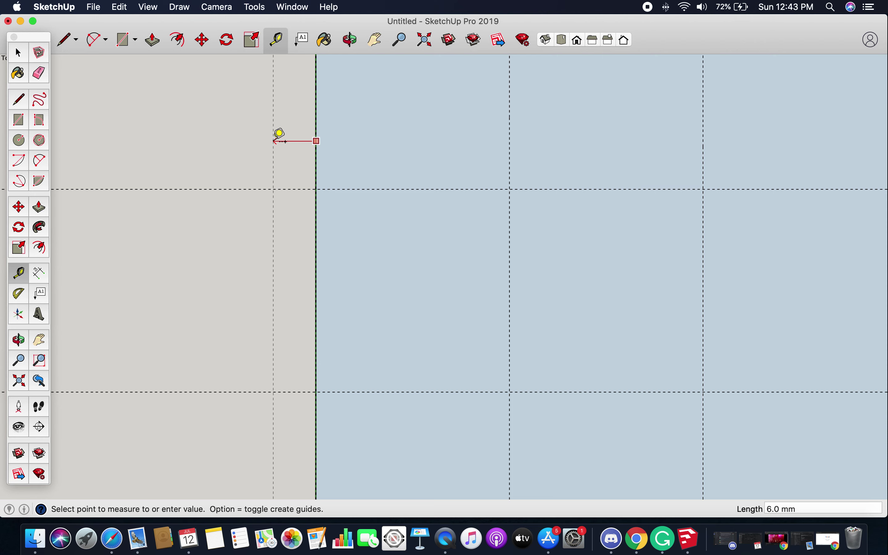
click(280, 134)
scroll(377, 208, down, 5)
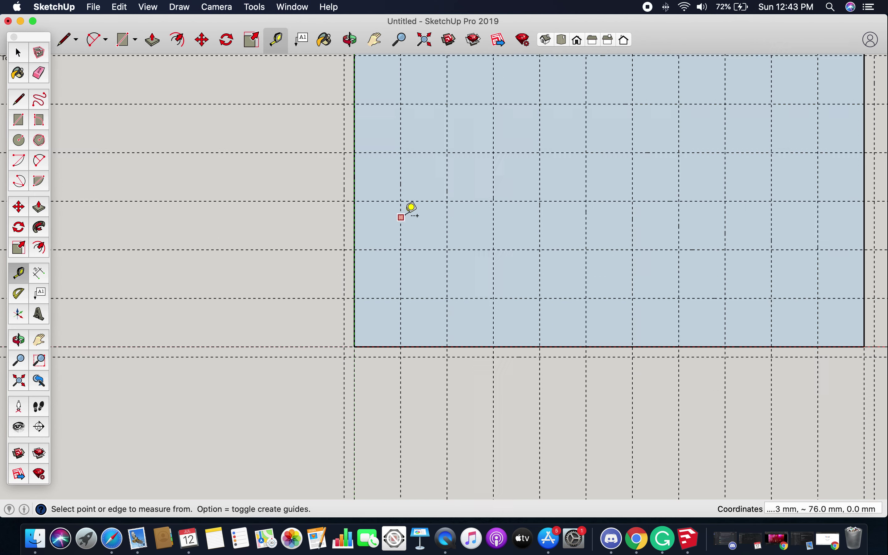
scroll(407, 215, down, 3)
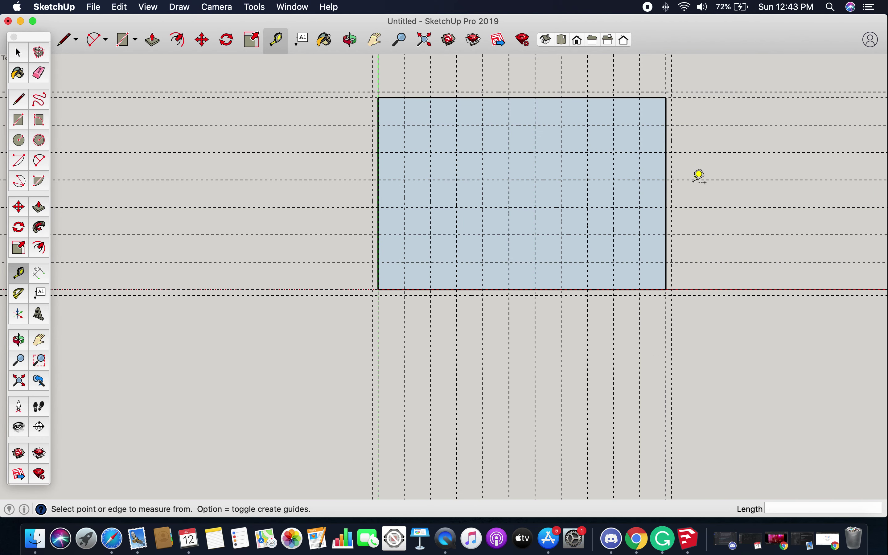